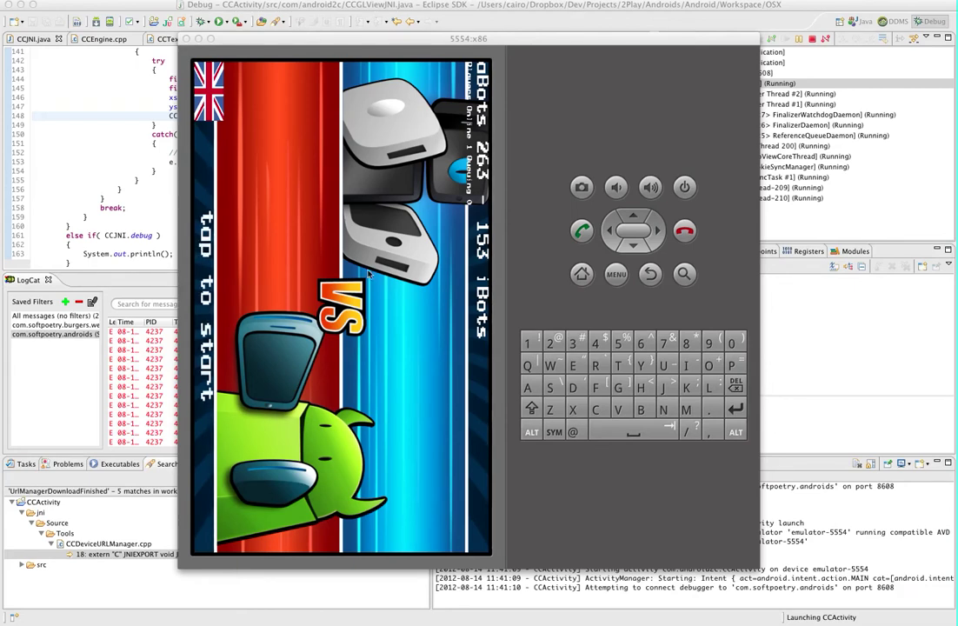
Focus the emulator window while the aBots 263 – 153 iBots splash is showing.
{"action": "left_click", "coordinate": [330, 310]}
Leave the 'top to start' splash for the game's 'tap when ready' main menu.
{"action": "left_click", "coordinate": [330, 310]}
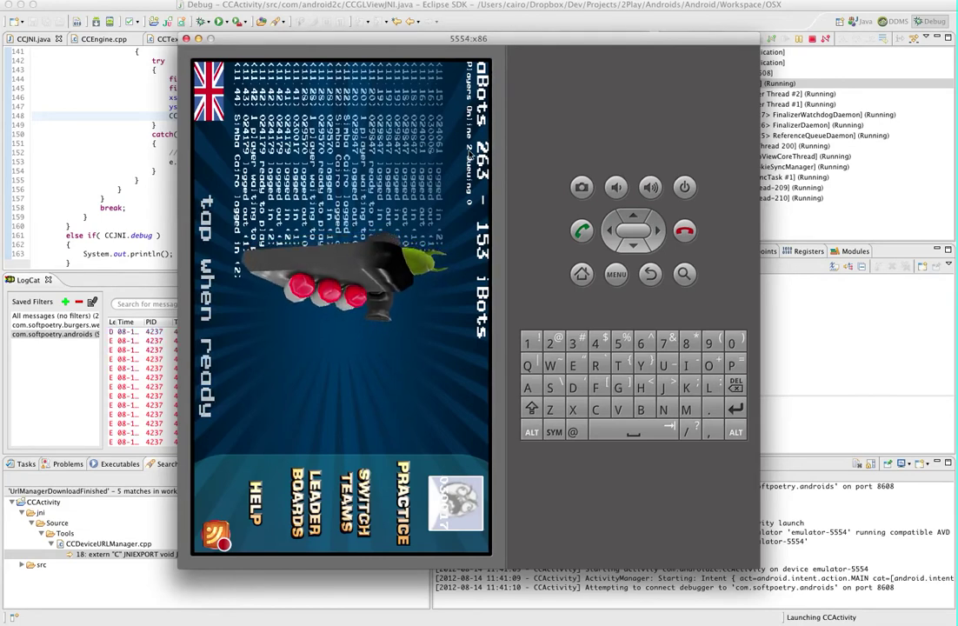
Join the online queue and play the match through to the YOU WIN screen.
{"action": "left_click", "coordinate": [362, 252]}
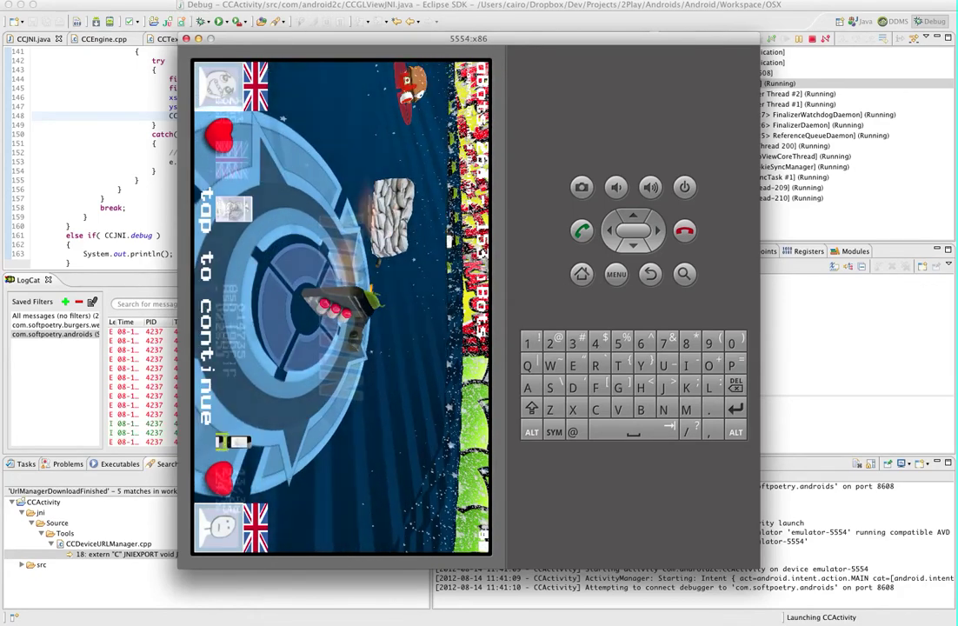
Dismiss the post-match win screen to return to the start screen showing 264 – 153.
{"action": "left_click", "coordinate": [351, 229]}
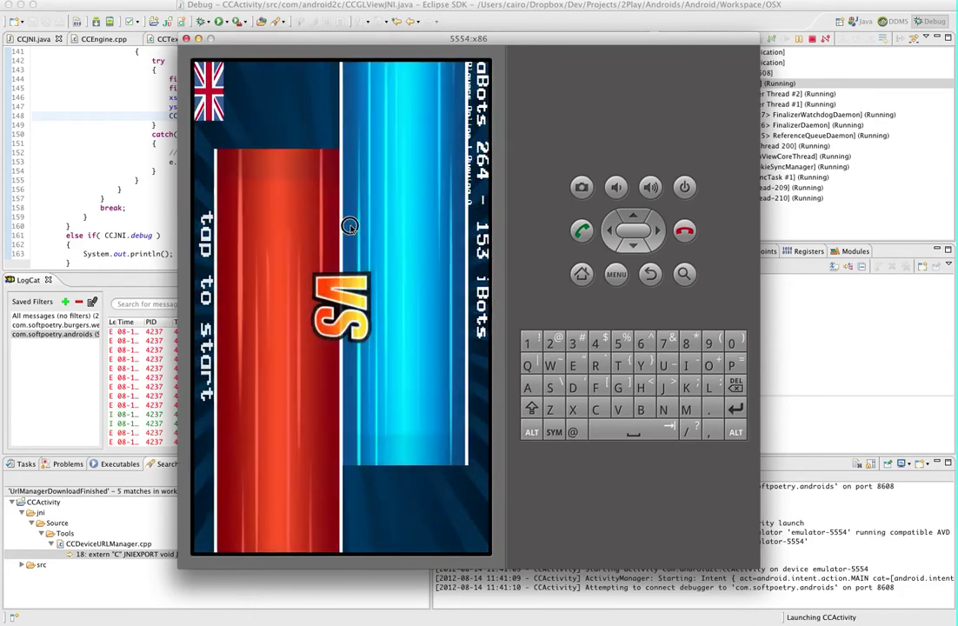